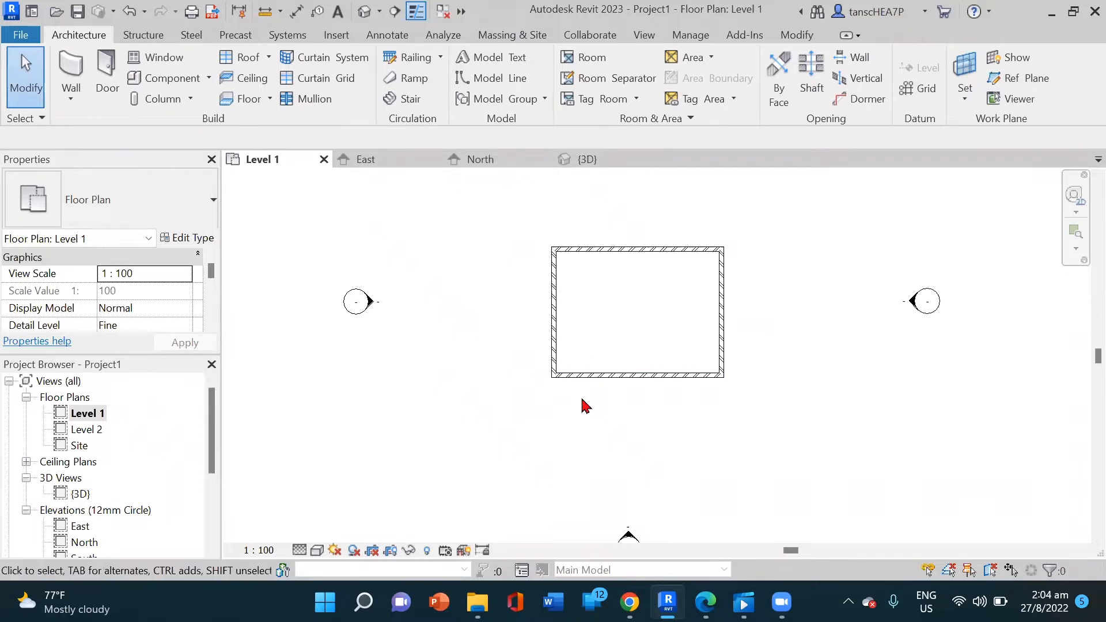
middle_drag(627, 303, 605, 363)
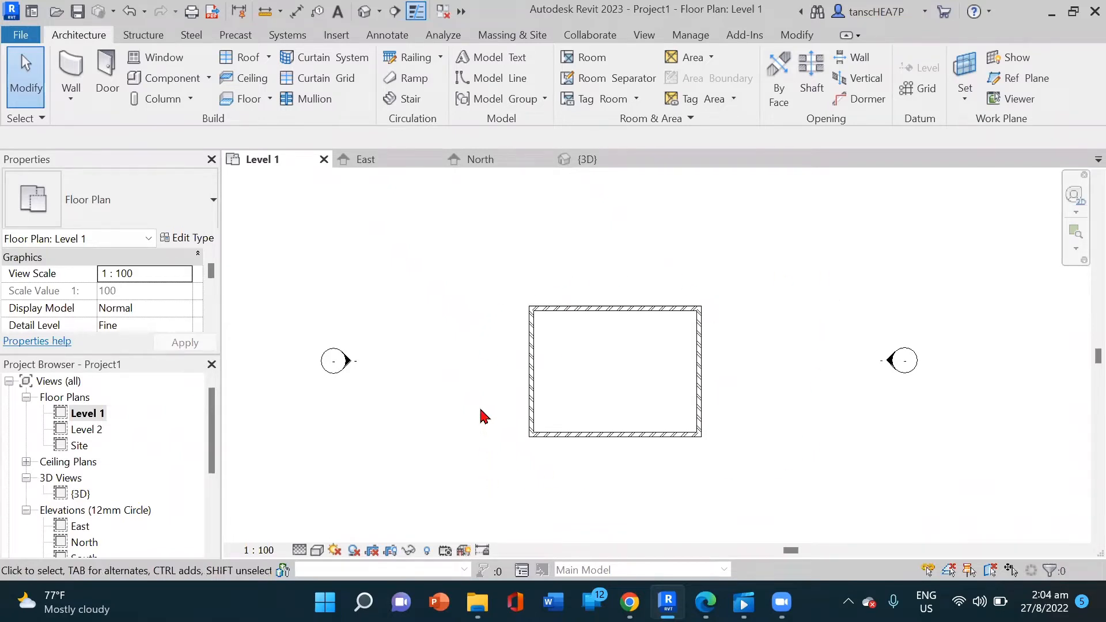
middle_drag(542, 399, 566, 391)
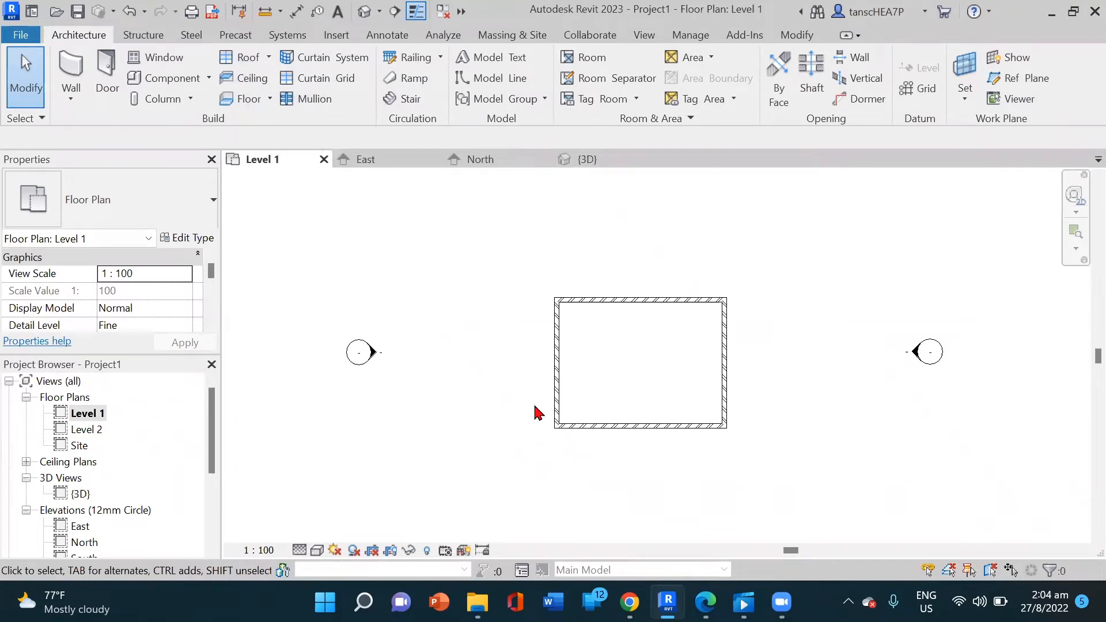
middle_drag(538, 416, 540, 429)
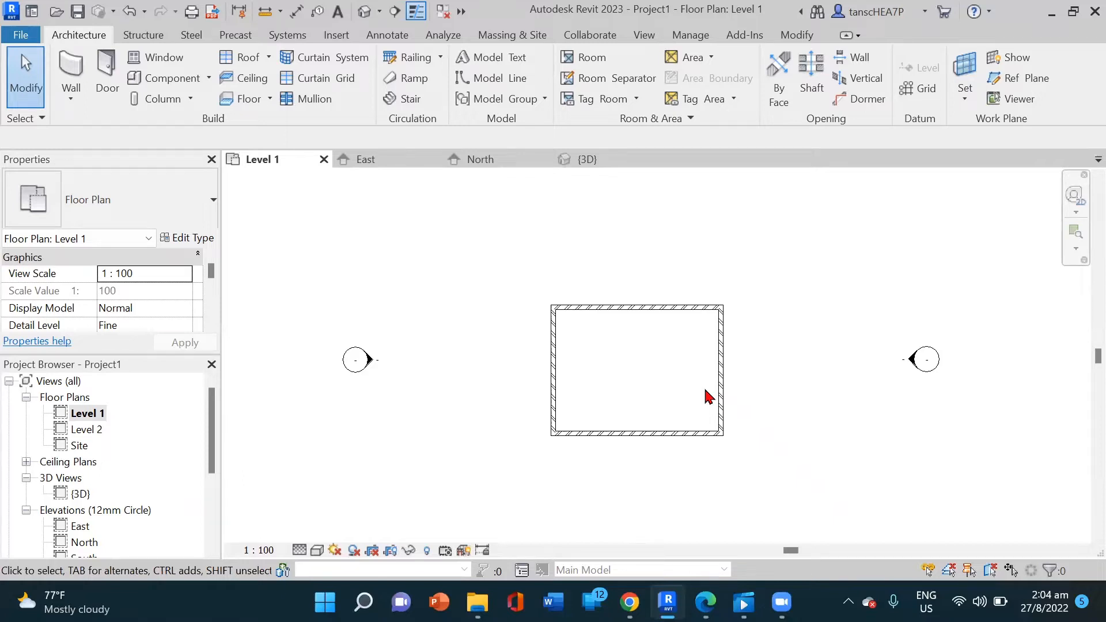
Step: Draw a horizontal reference plane through the rectangular building, extending beyond both side walls, and name it Roof Plane
scroll(755, 333, down, 1)
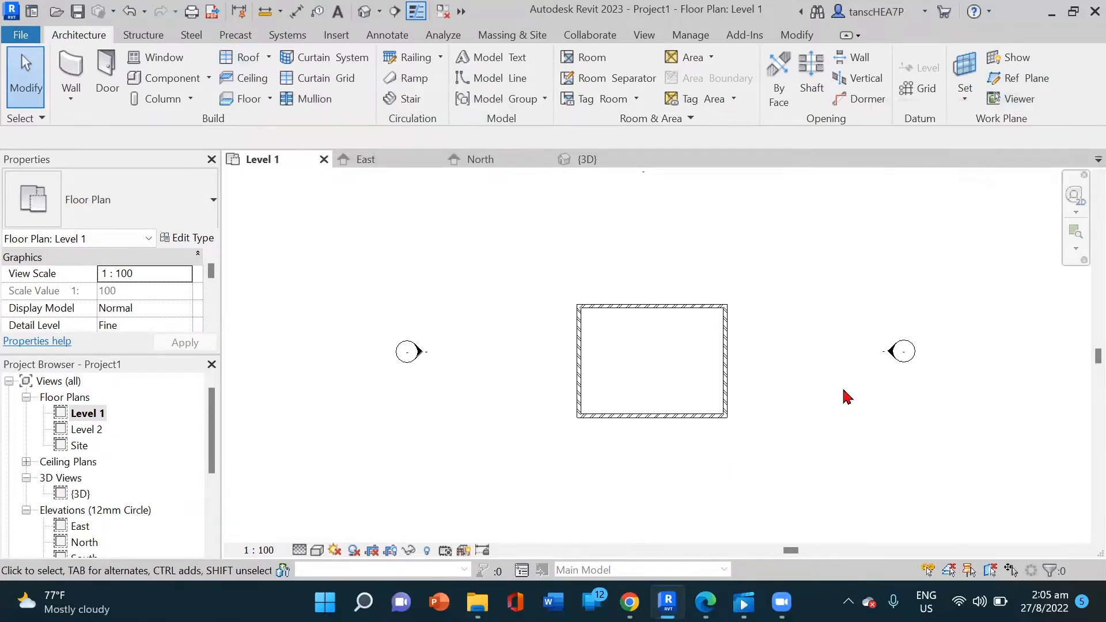
click(1001, 85)
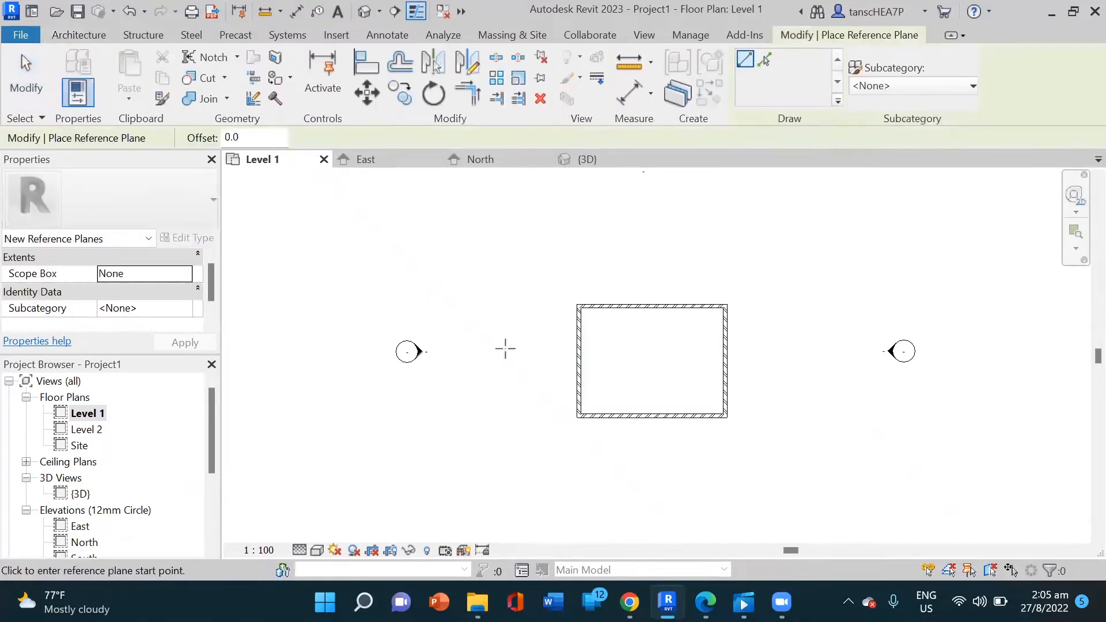
click(472, 348)
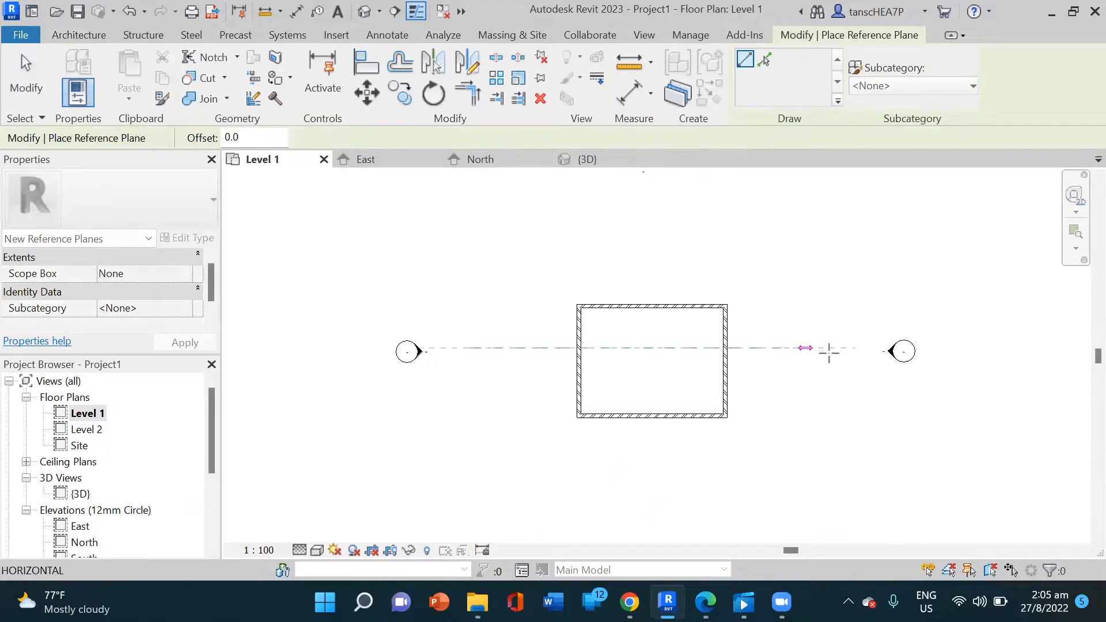
click(865, 348)
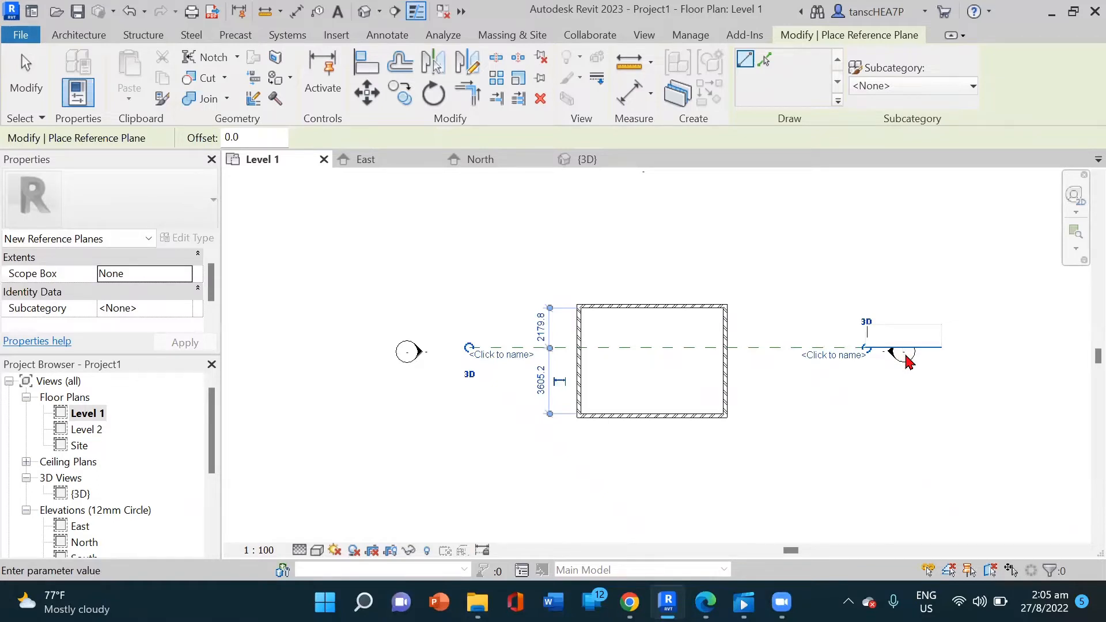
text(Roof Plane)
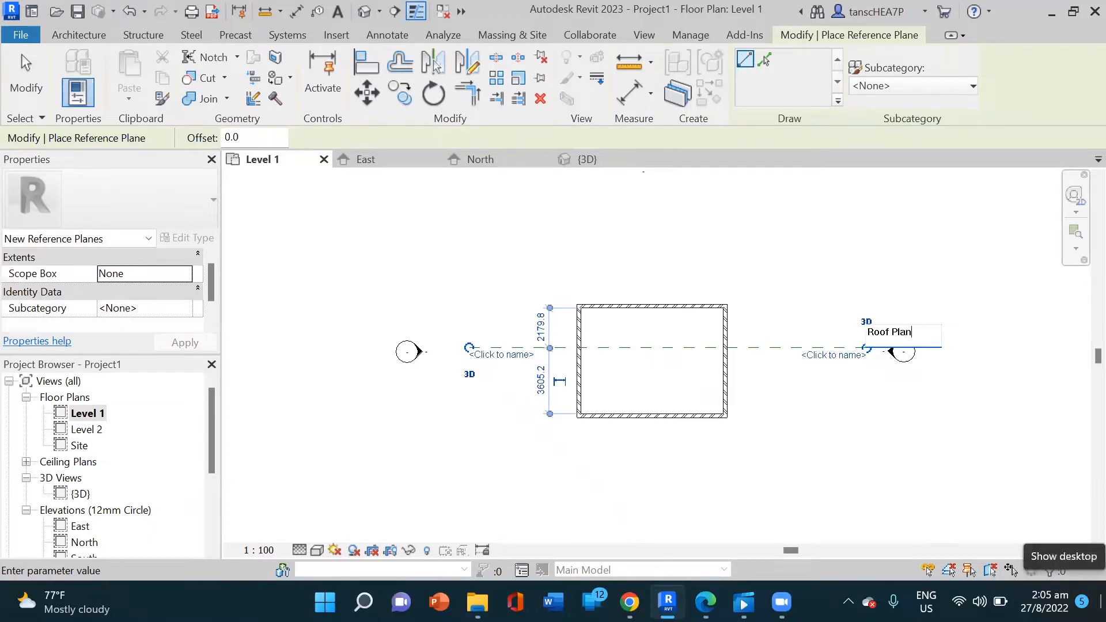
click(816, 397)
scroll(753, 415, up, 2)
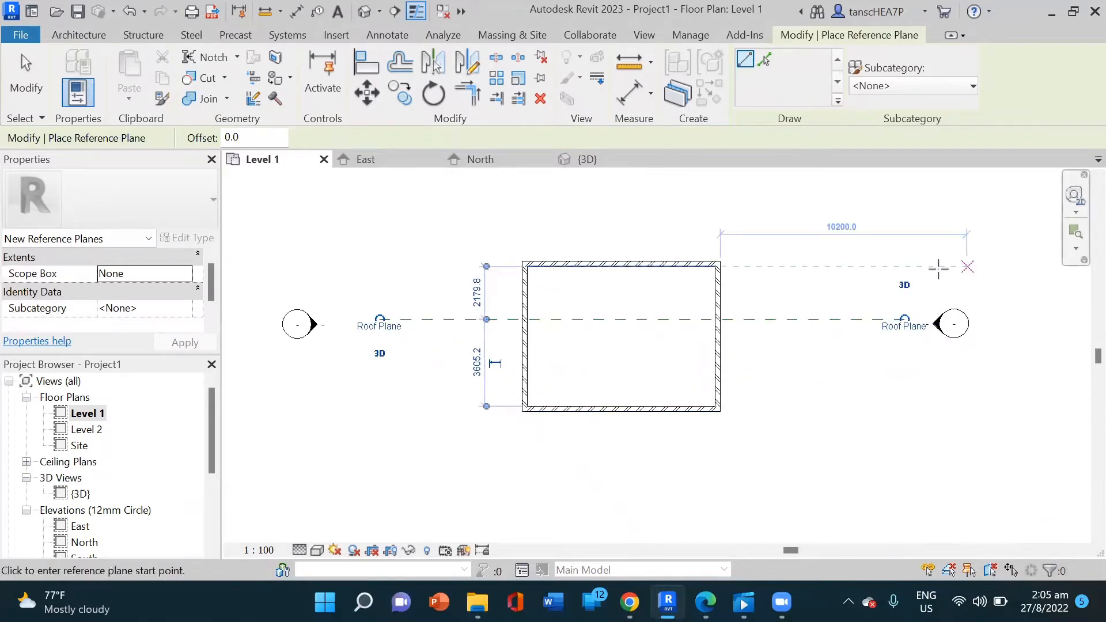
Step: Start a Roof by Extrusion on the Roof Plane reference plane in the North elevation, using Level 2 with a 0.0 offset
click(81, 38)
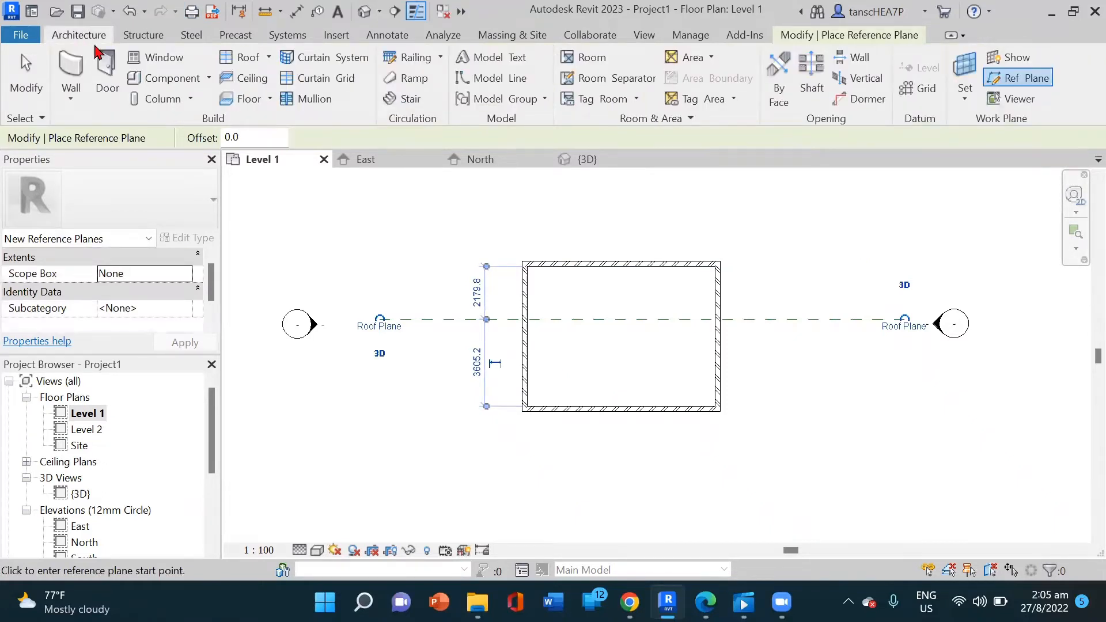
click(268, 57)
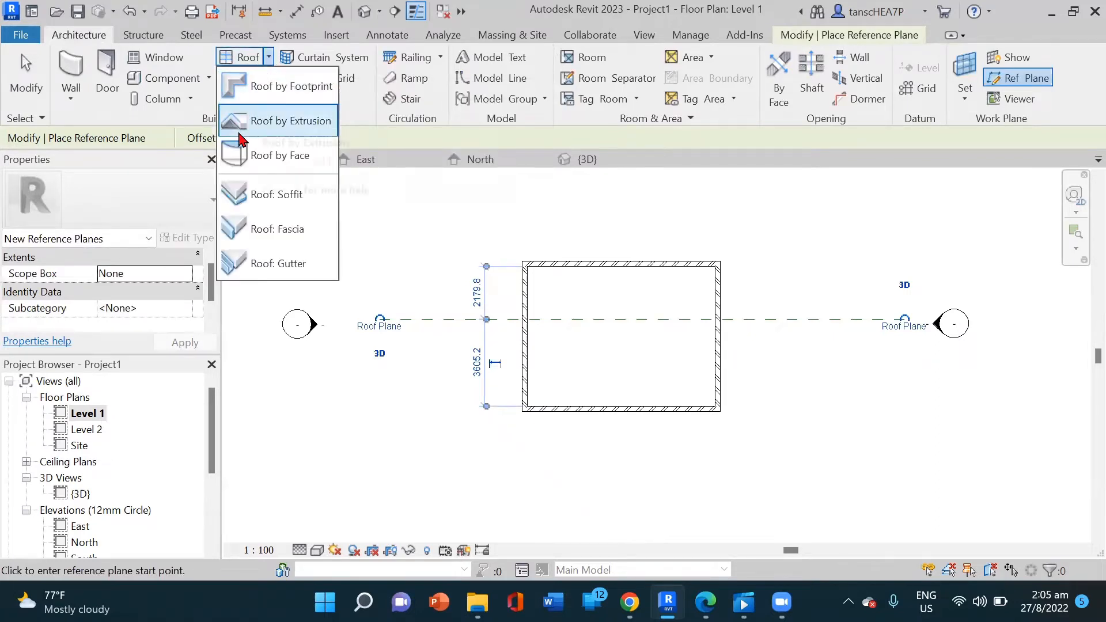
click(310, 121)
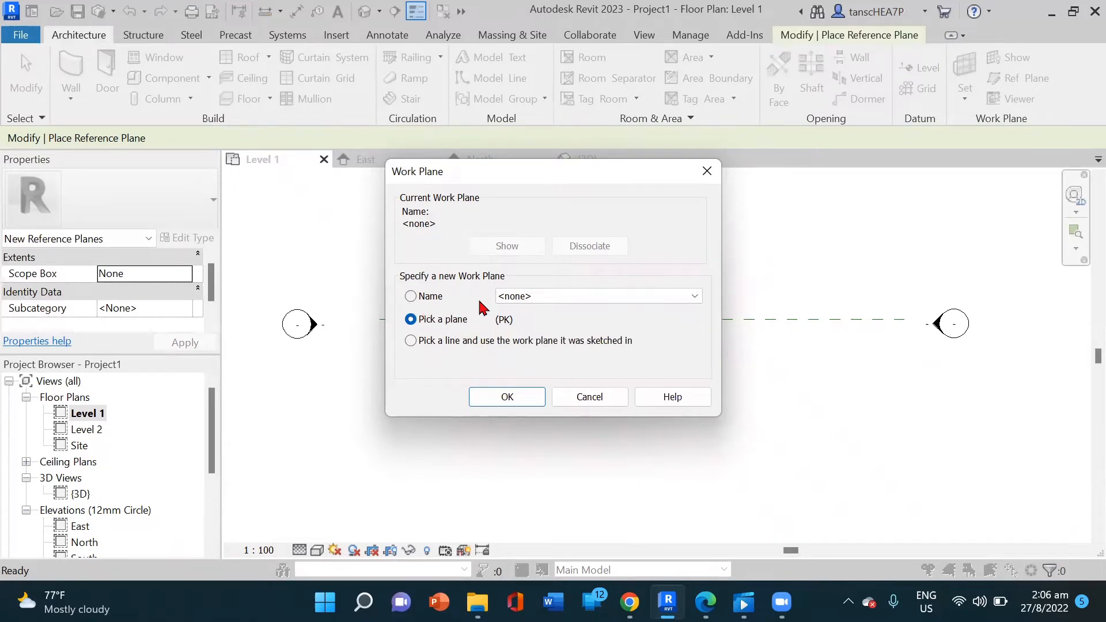
click(579, 301)
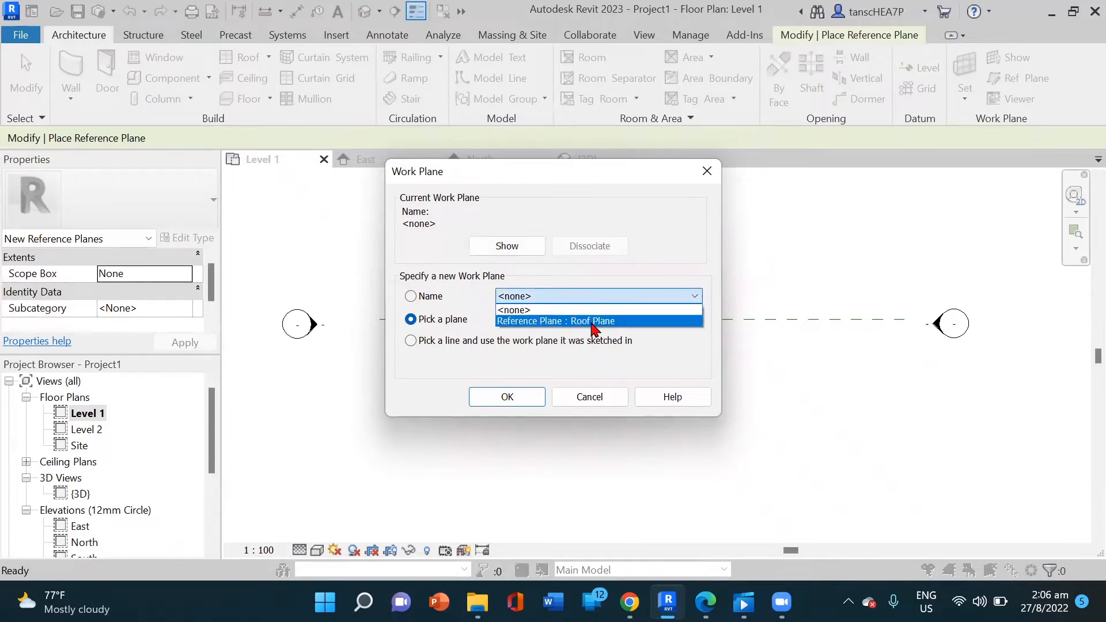
click(594, 320)
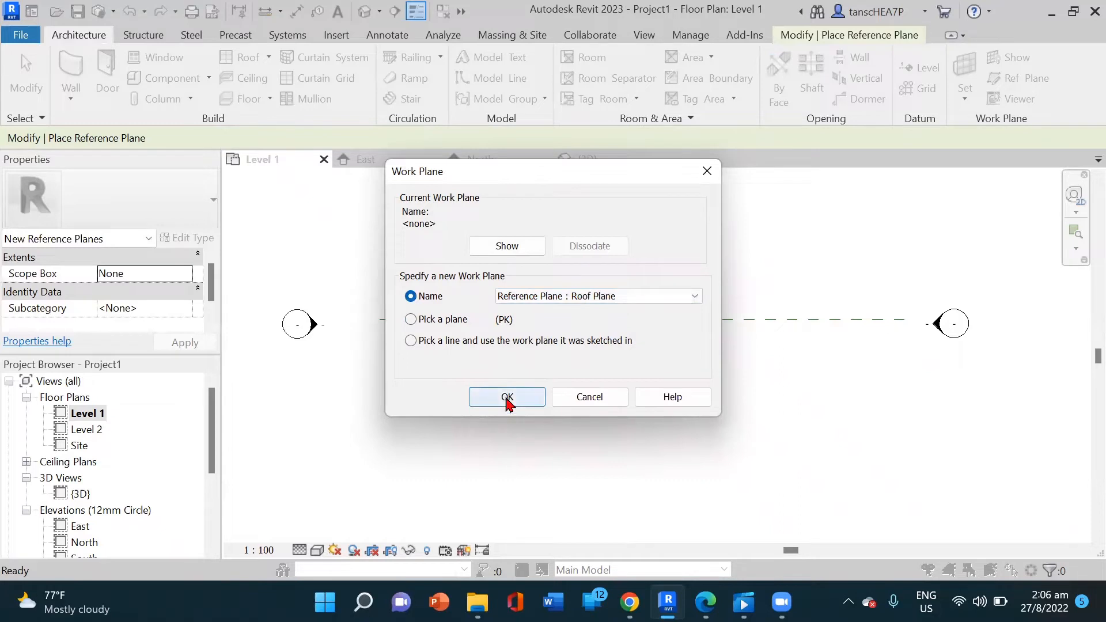
click(507, 397)
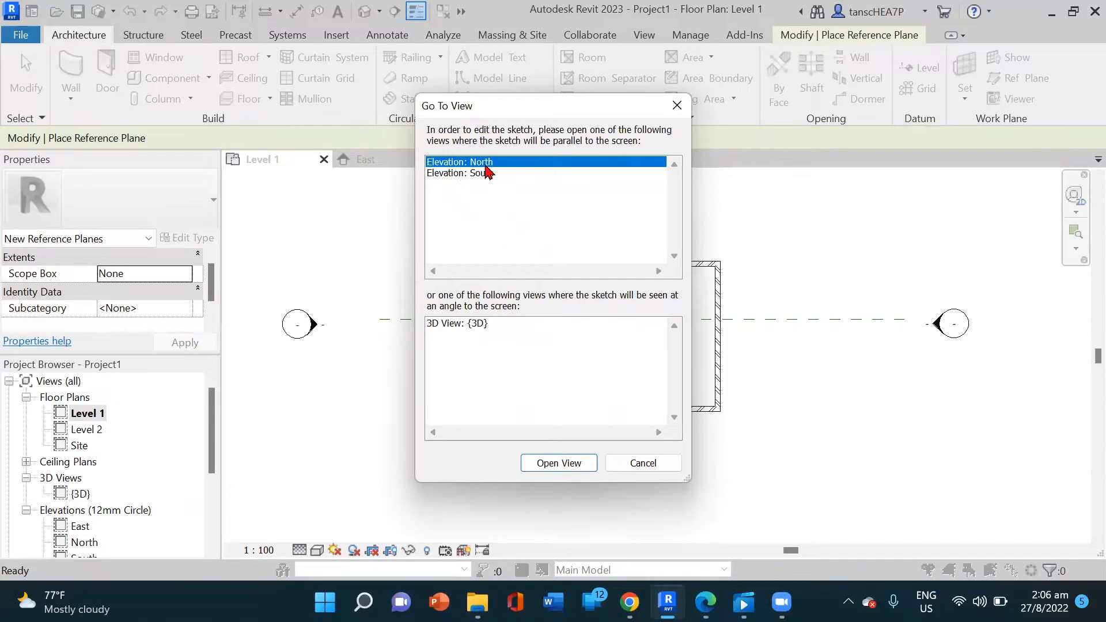
click(563, 464)
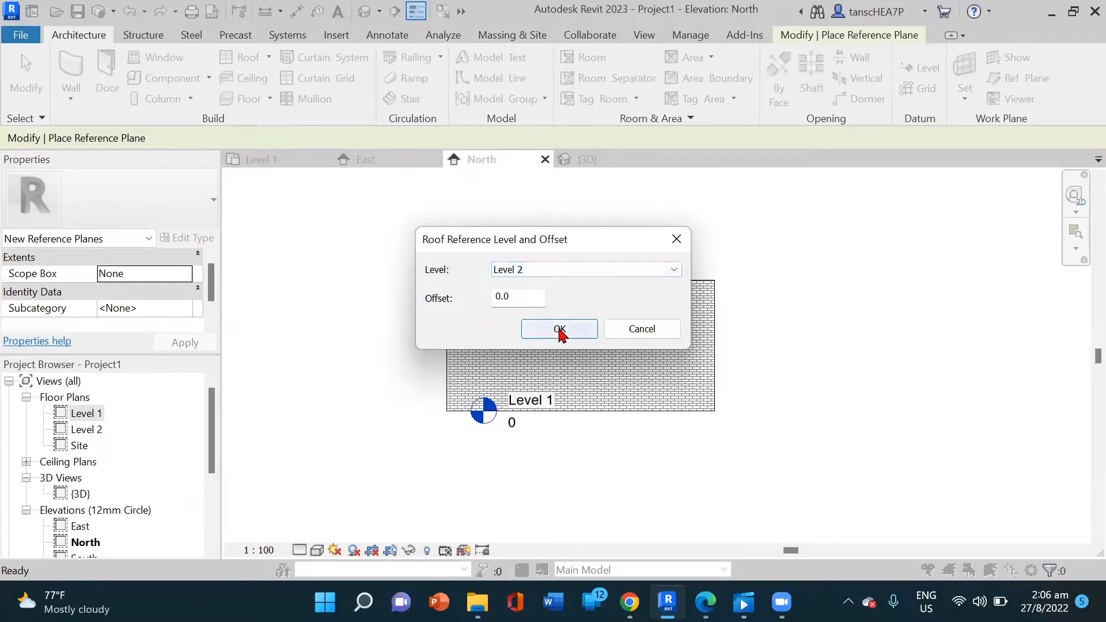
click(559, 329)
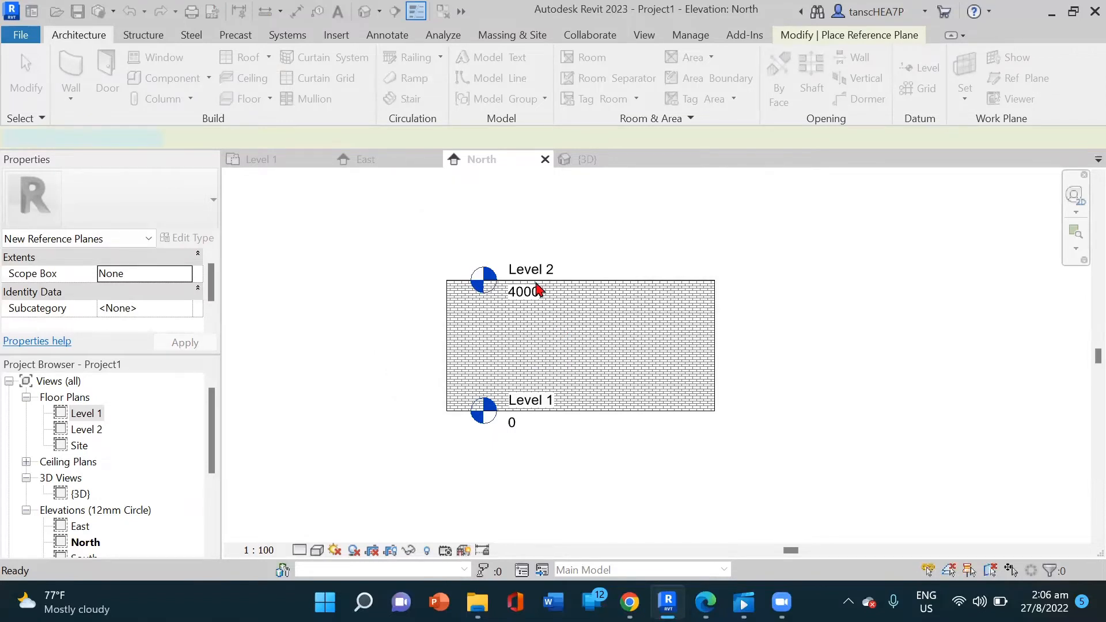
Step: Sketch a shallow upward-bulging Start-End-Radius arc above Level 2, from outside the building's left wall to over its right half
scroll(541, 236, down, 1)
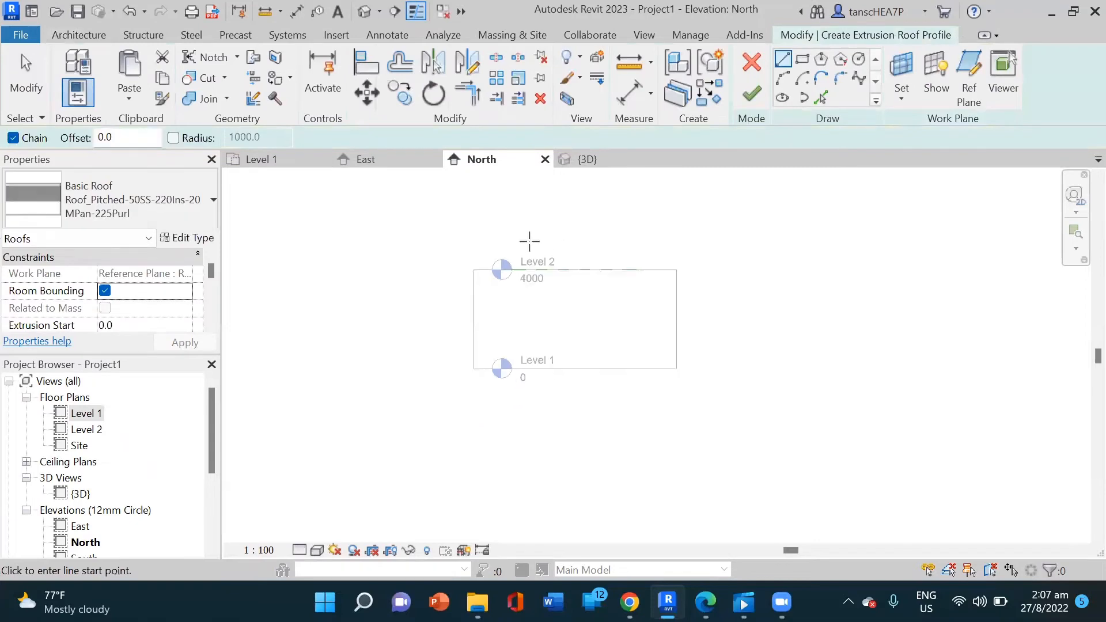
middle_drag(528, 239, 635, 340)
middle_drag(546, 278, 500, 270)
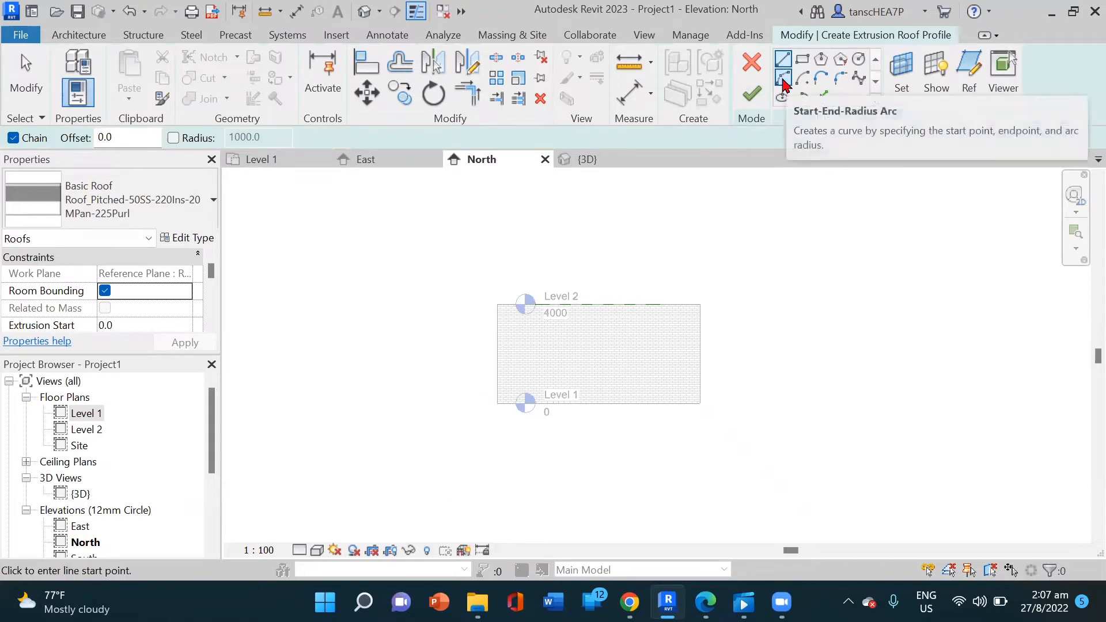
click(783, 80)
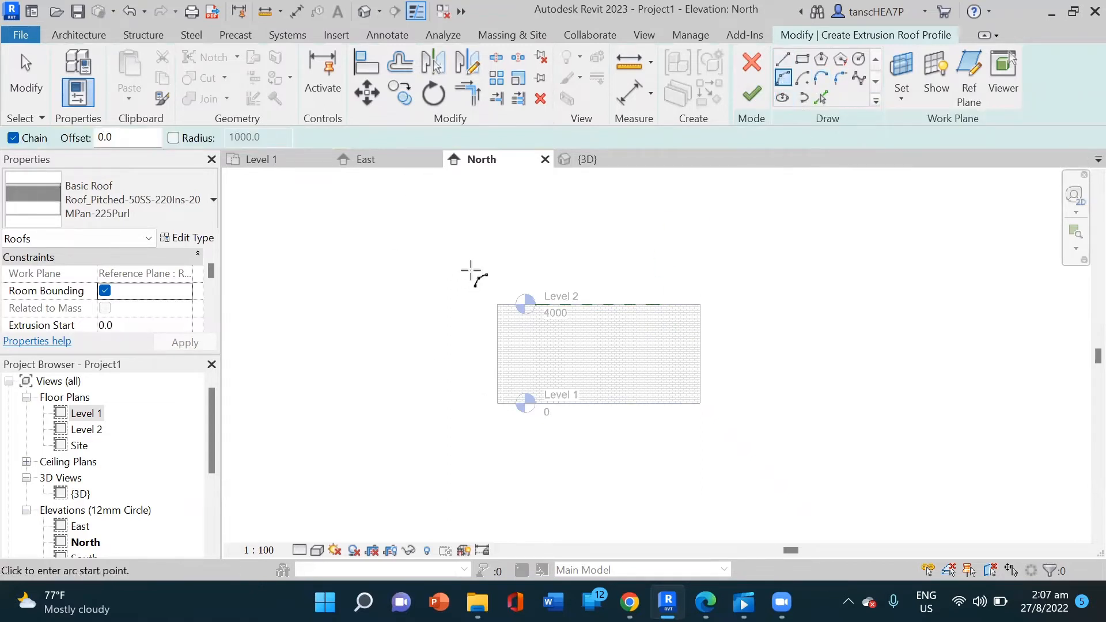
click(463, 255)
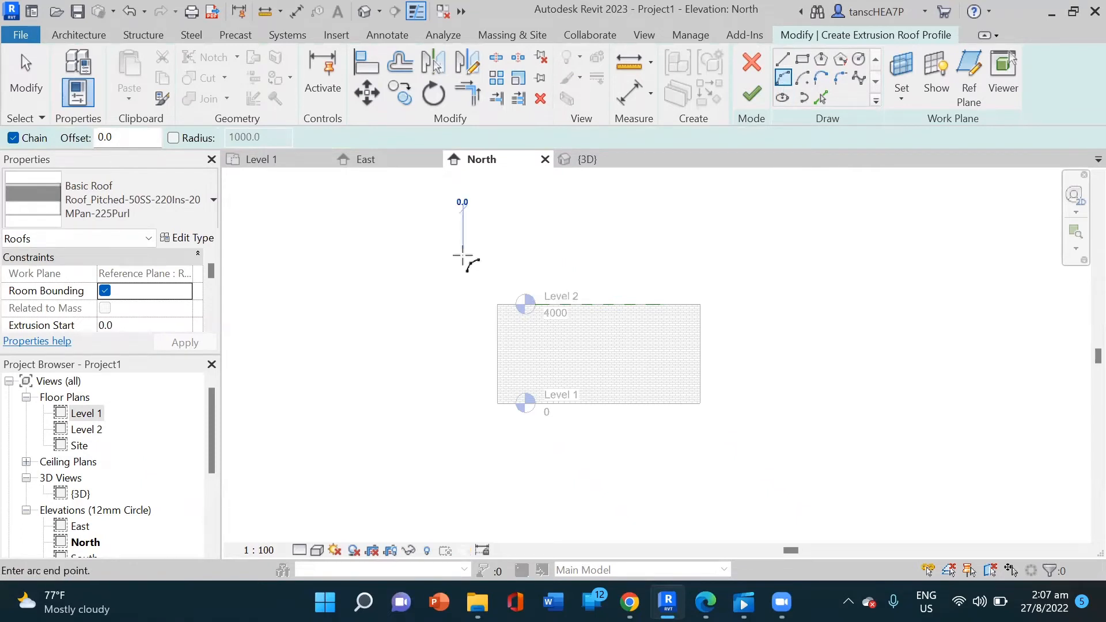
click(620, 287)
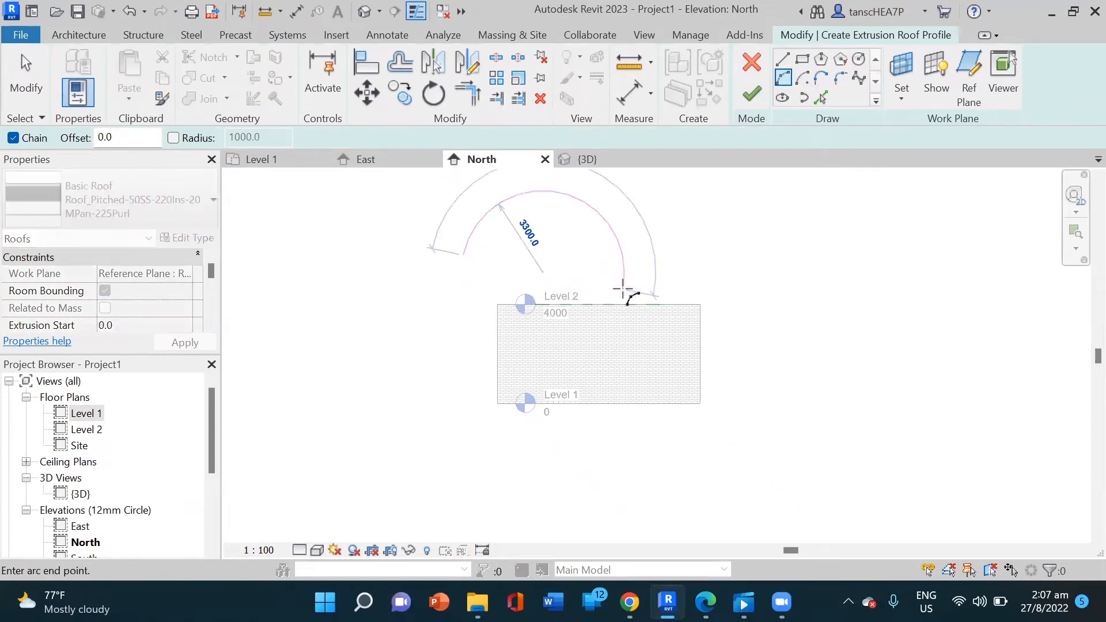
click(549, 265)
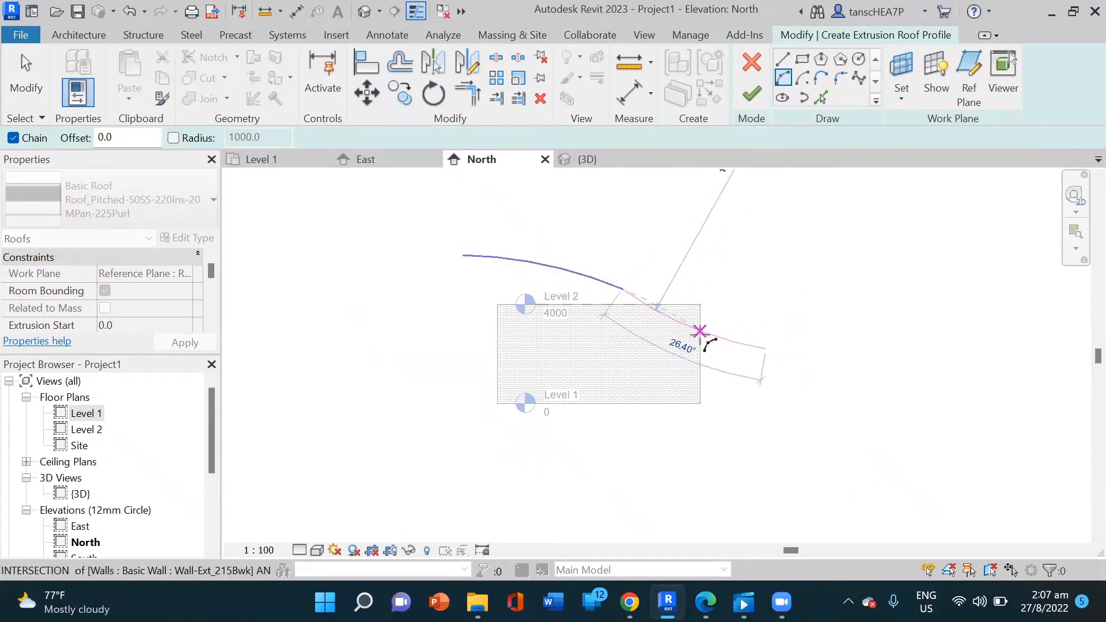
Step: Continue the roof profile with a sagging arc from the first arc's end past the right wall, and finish the sketch
scroll(732, 338, up, 2)
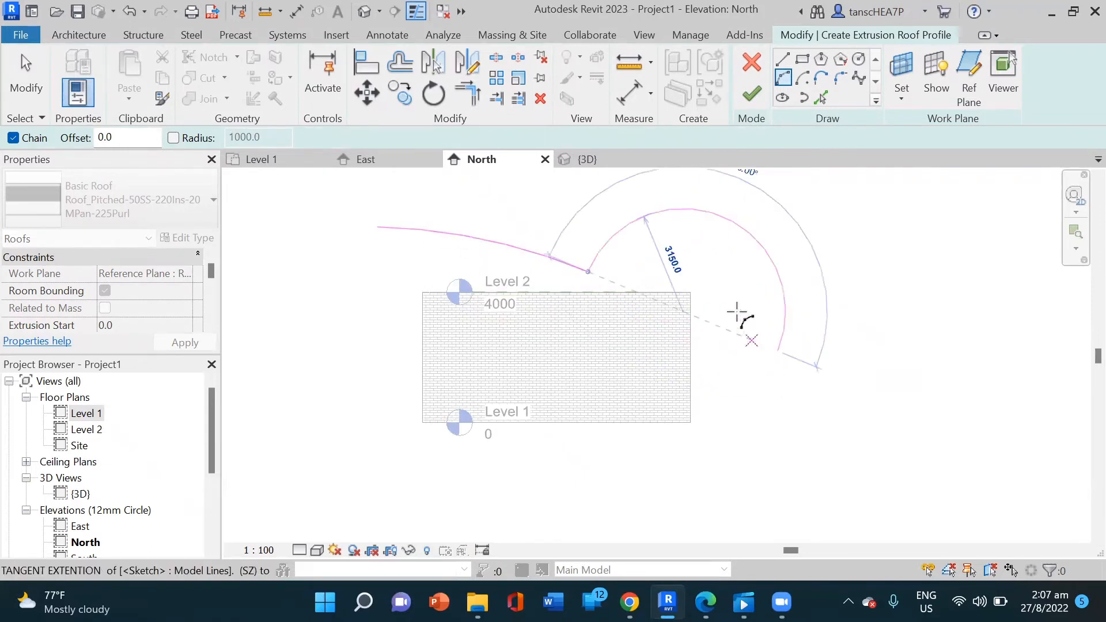
click(698, 328)
scroll(645, 335, down, 1)
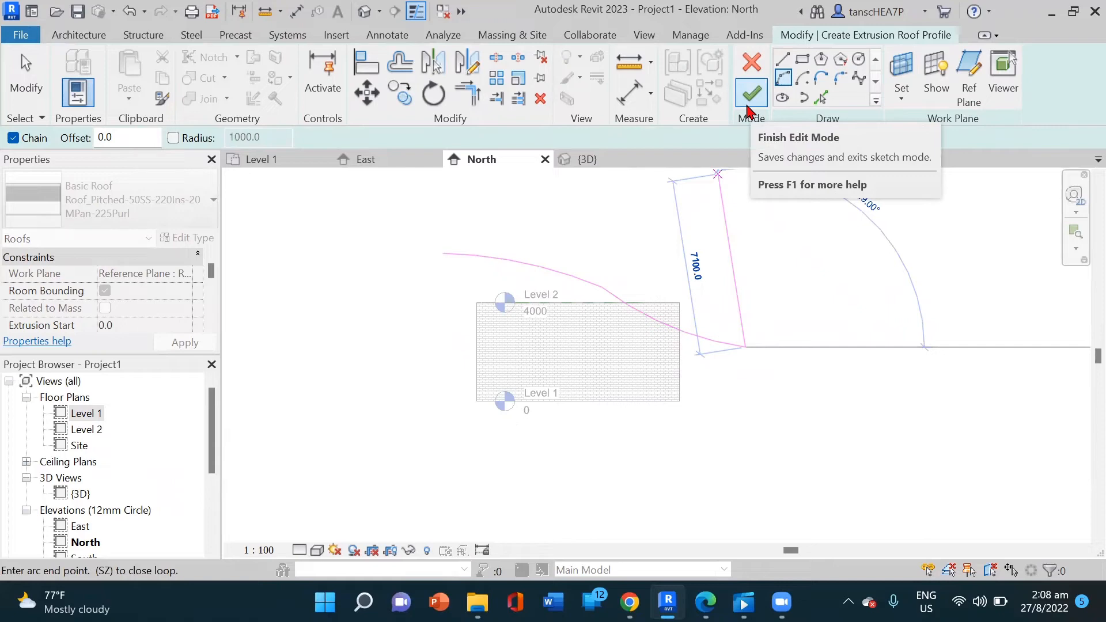
click(748, 103)
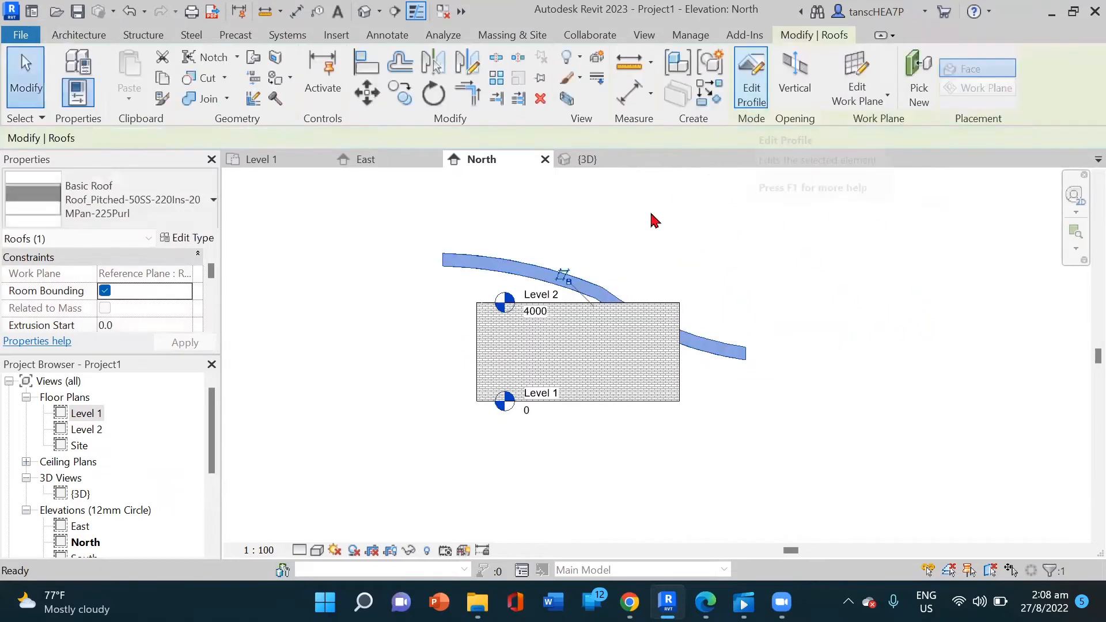
Step: Change the extruded roof's type to Roof_Generic-400mm
middle_drag(731, 352, 954, 352)
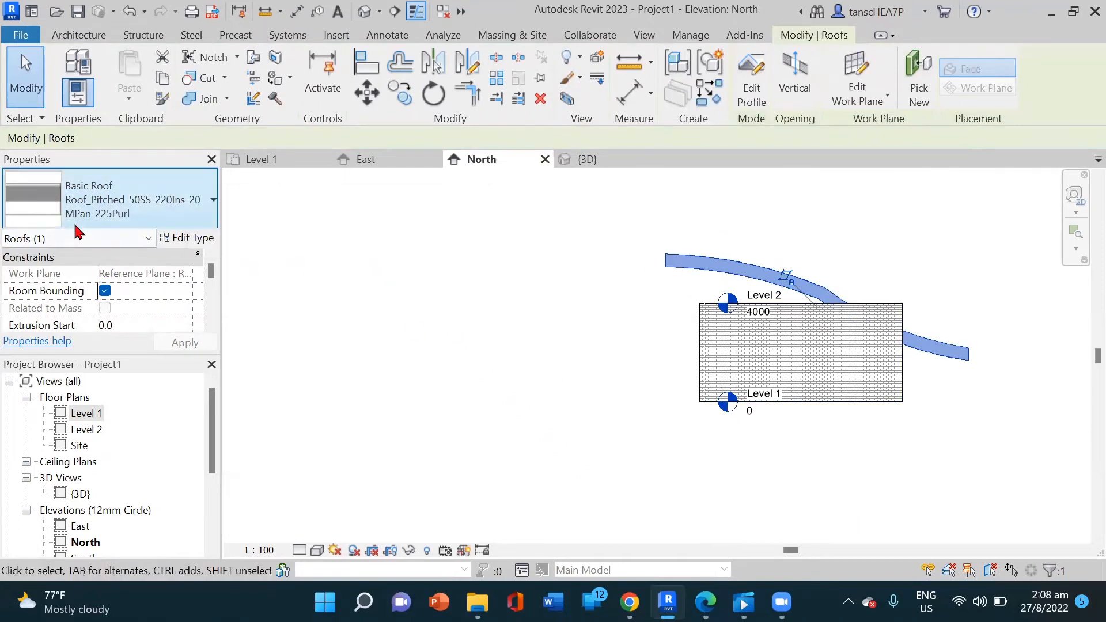
click(179, 210)
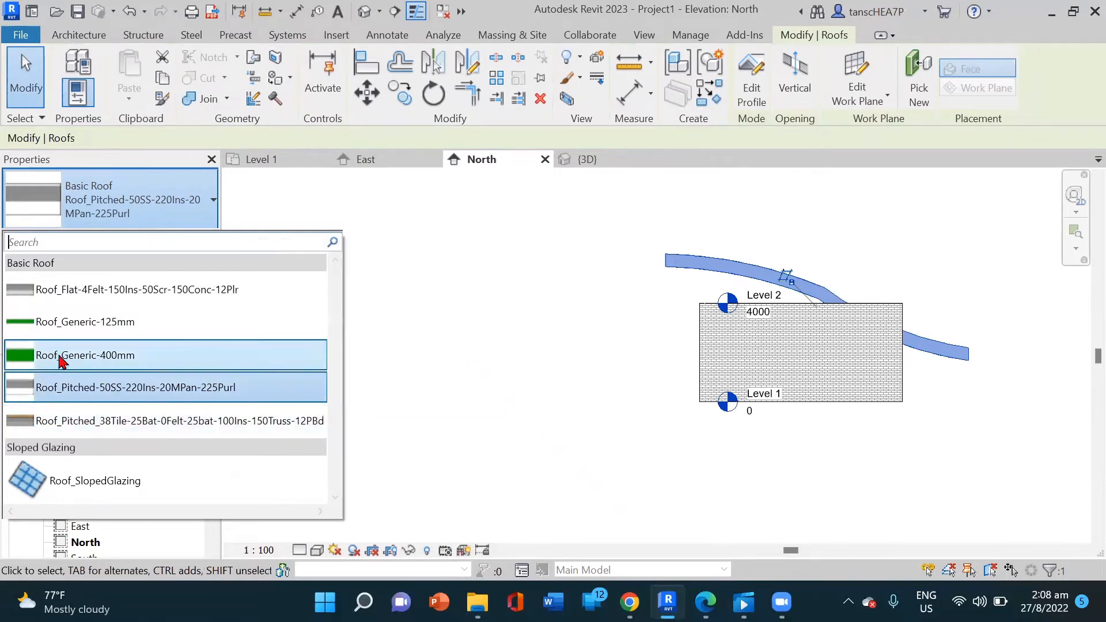
mouse_move(103, 362)
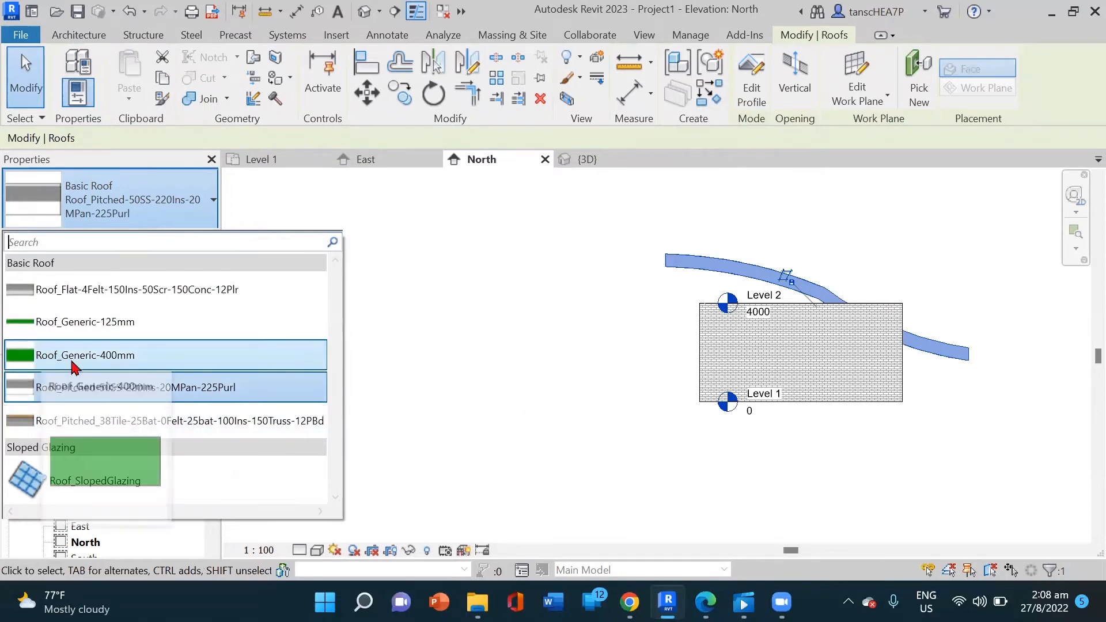
click(142, 358)
scroll(807, 317, up, 1)
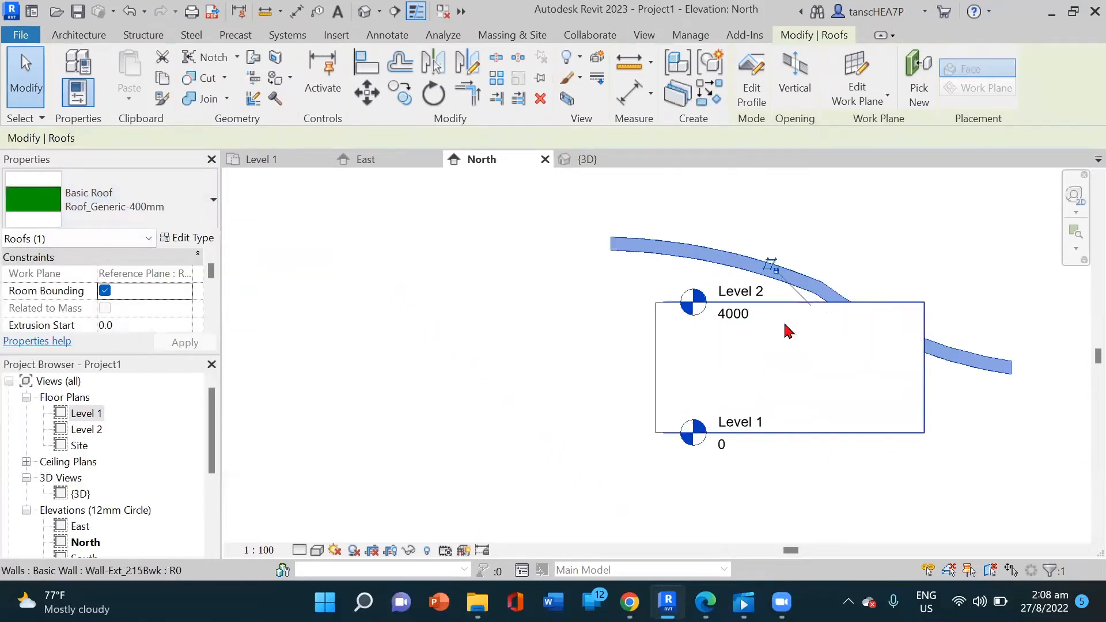
Step: Open the {3D} view, dismiss the save reminder without saving, and examine from several angles how the roof covers the walls
double_click(81, 494)
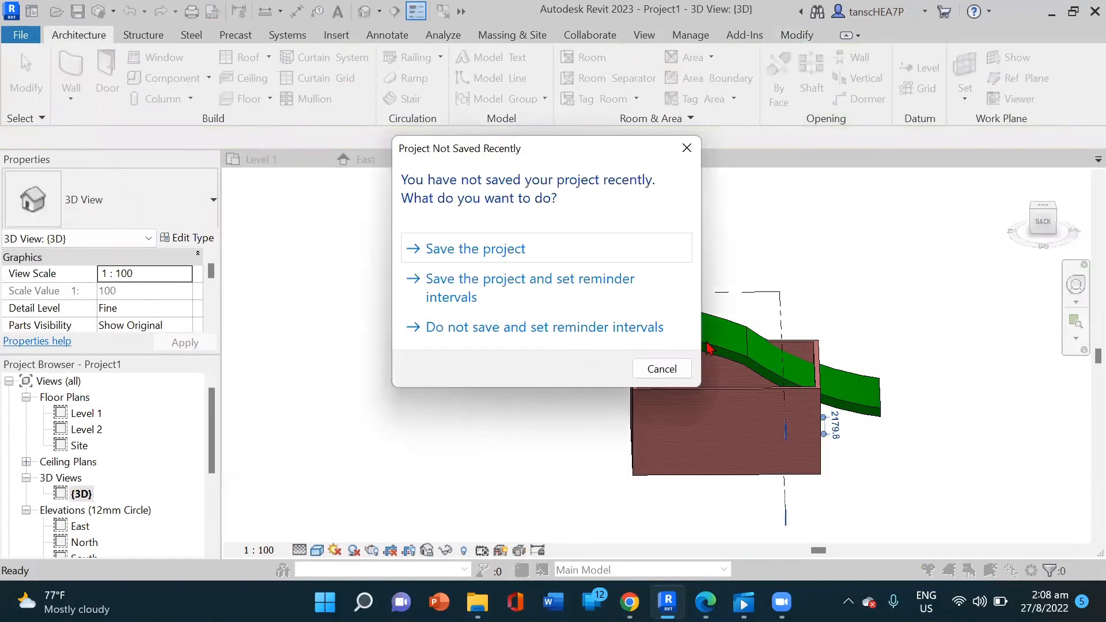
click(661, 369)
click(703, 369)
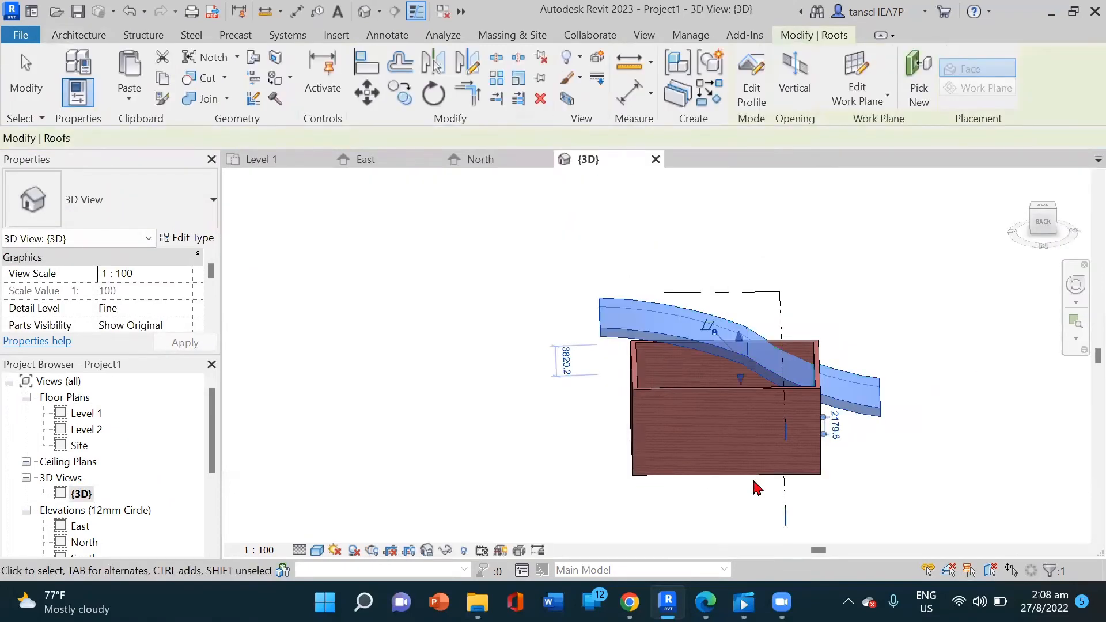
shift+middle_drag(723, 474, 823, 467)
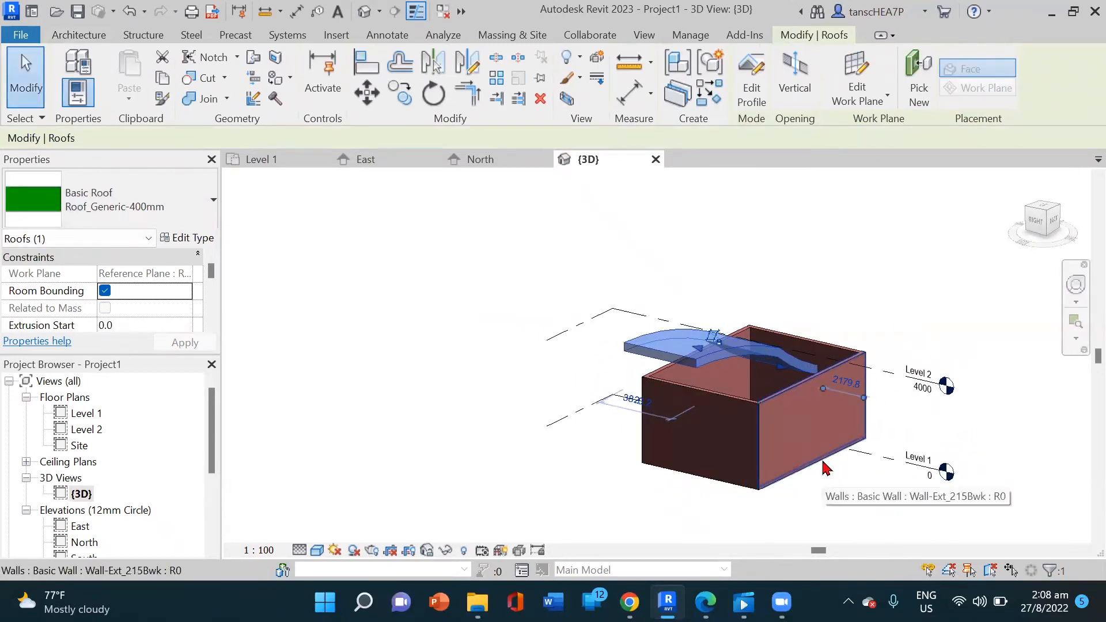
shift+middle_drag(826, 463, 291, 476)
Step: In the Level 2 floor plan, stretch both ends of the extruded roof beyond the upper and lower walls, to about 7215 mm overall
double_click(77, 415)
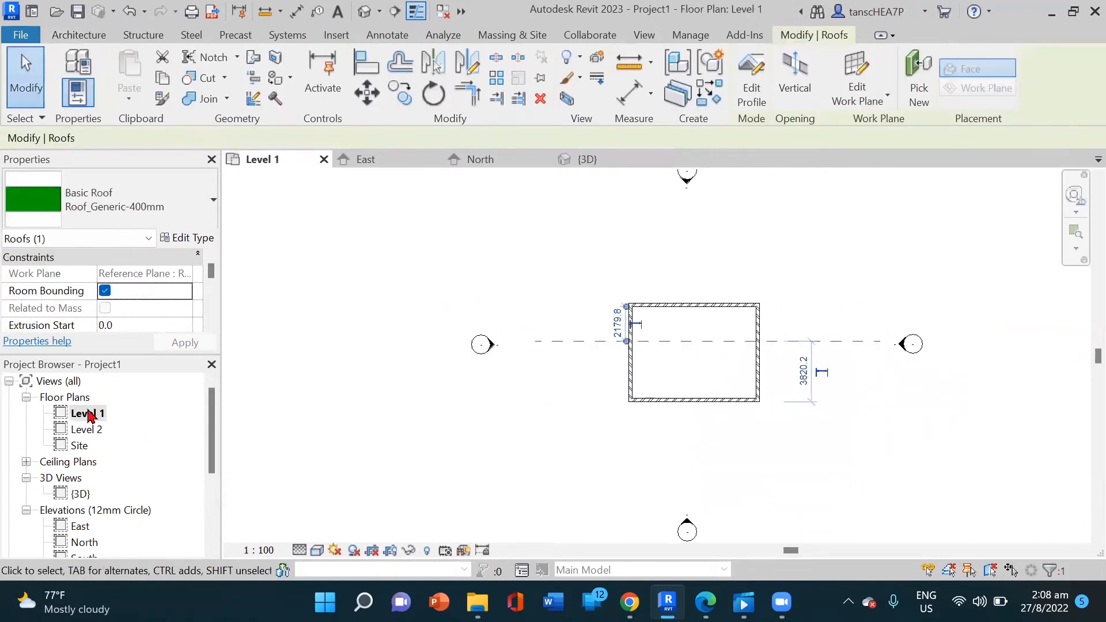
double_click(99, 431)
click(720, 365)
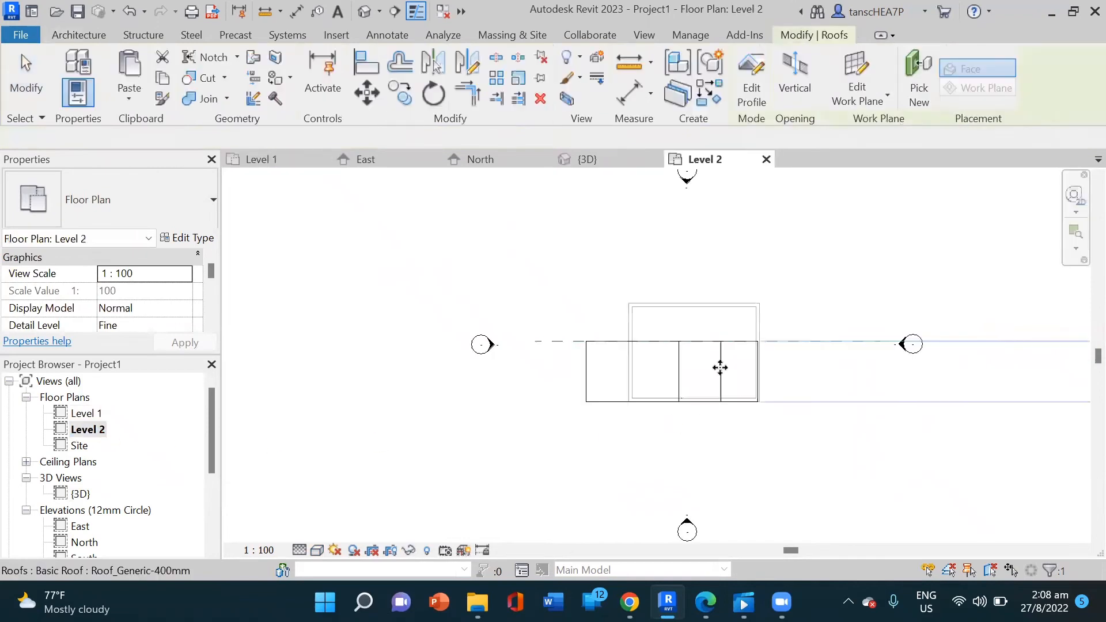
drag(672, 339, 674, 297)
scroll(674, 309, up, 2)
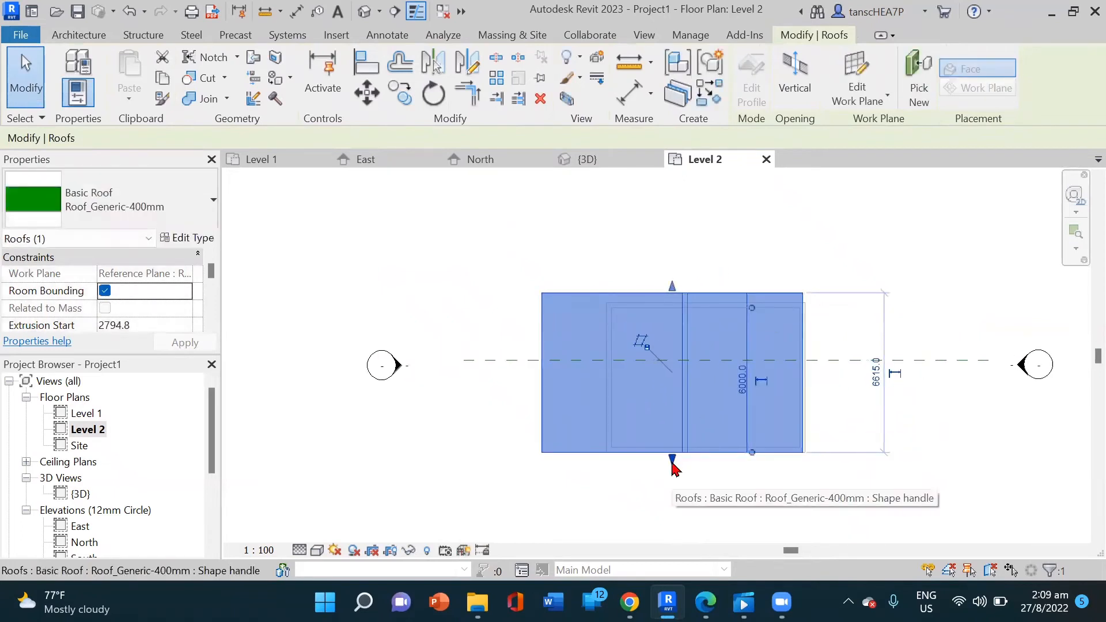
drag(672, 459, 673, 465)
scroll(758, 419, down, 1)
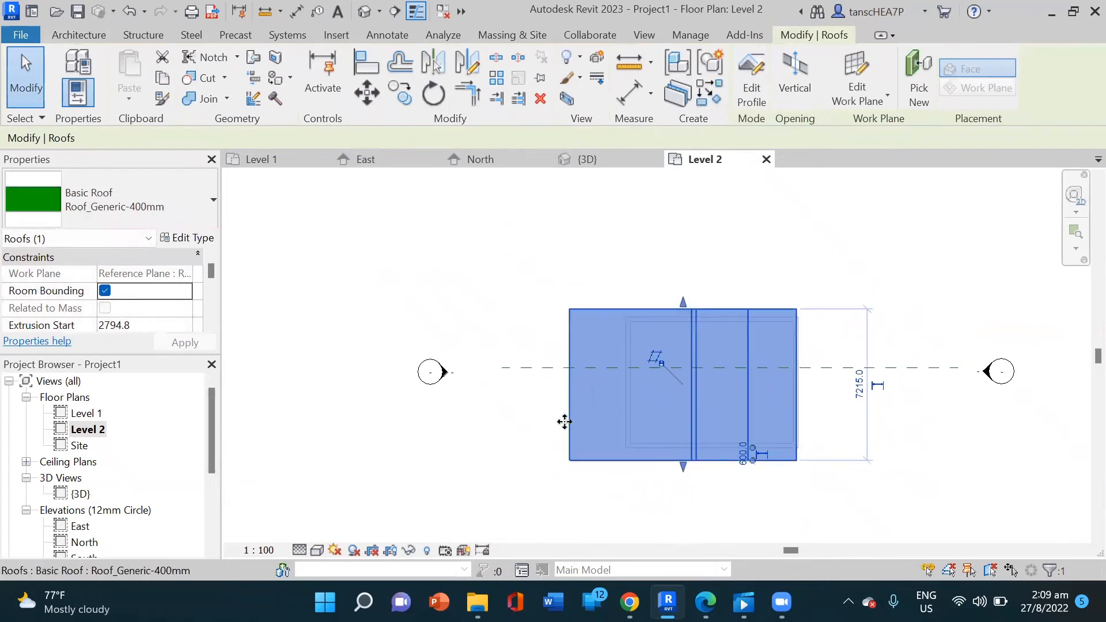
Step: Move the roof to the right in plan so it overhangs both side walls, and inspect its position in the {3D} view
drag(585, 420, 585, 420)
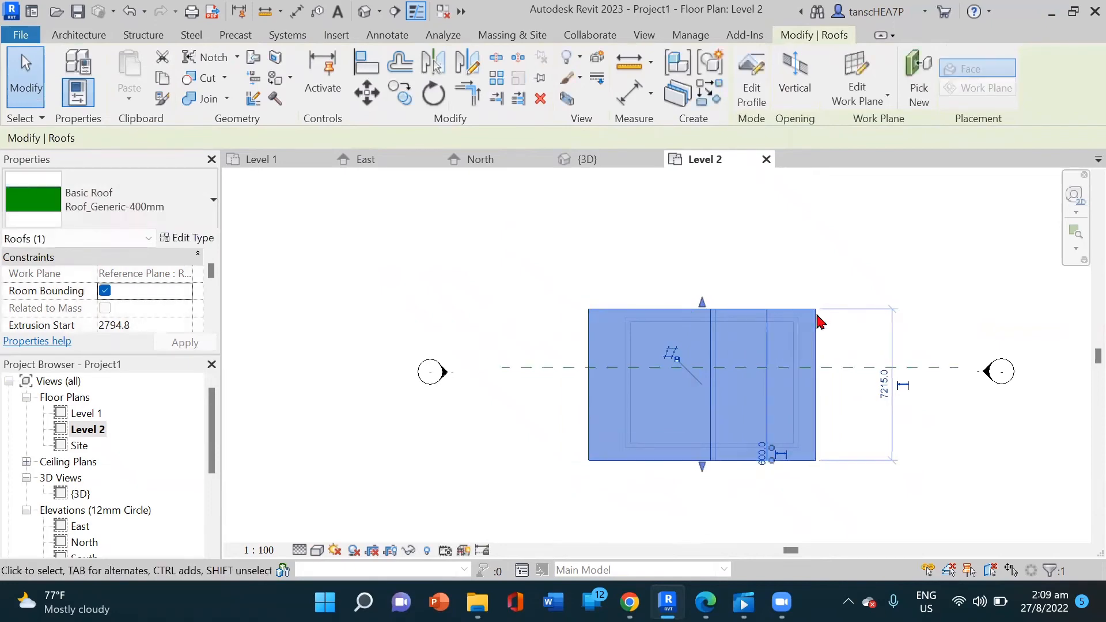
double_click(83, 495)
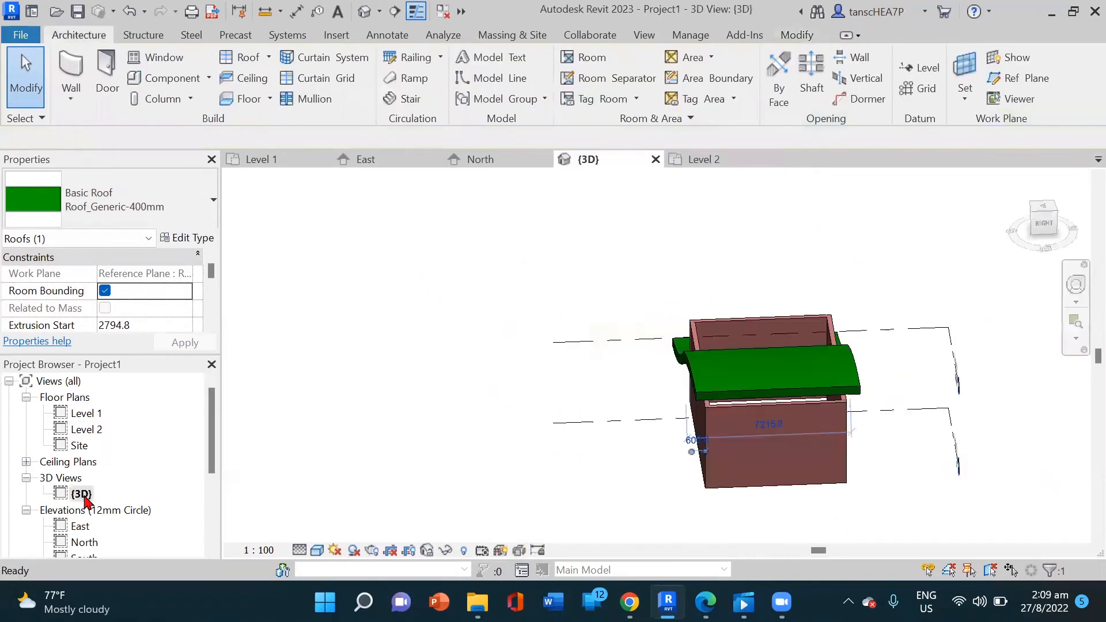
shift+middle_drag(797, 489, 679, 336)
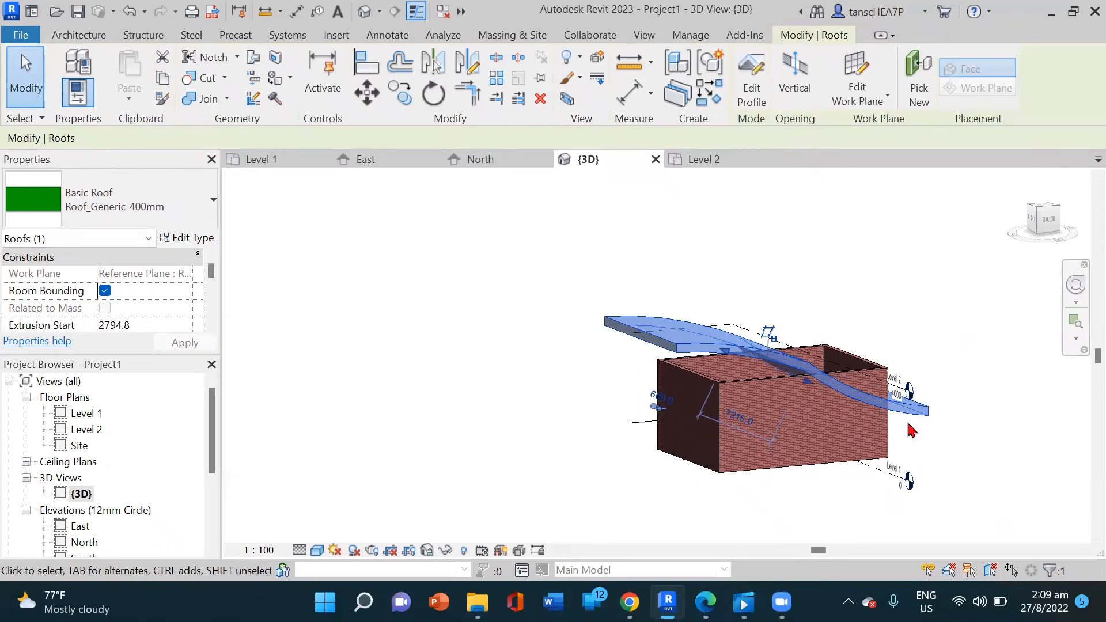
Step: Select all instances of the Wall-Ext_215Bwk wall in the entire project, attach their tops to the curved roof, and inspect the joined model
click(737, 386)
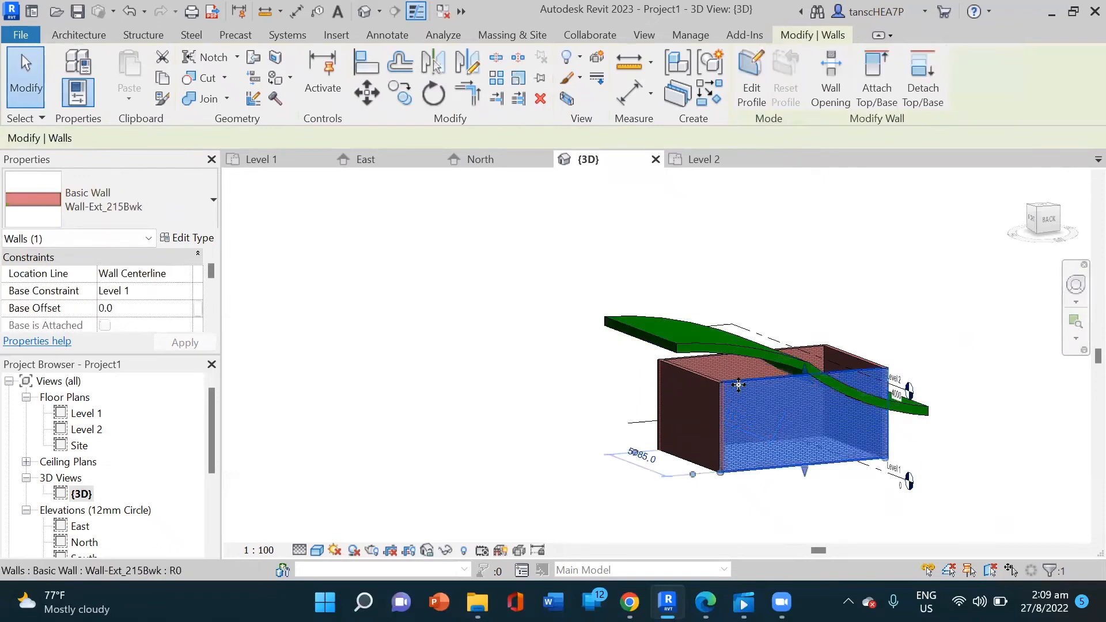
right_click(769, 407)
mouse_move(845, 305)
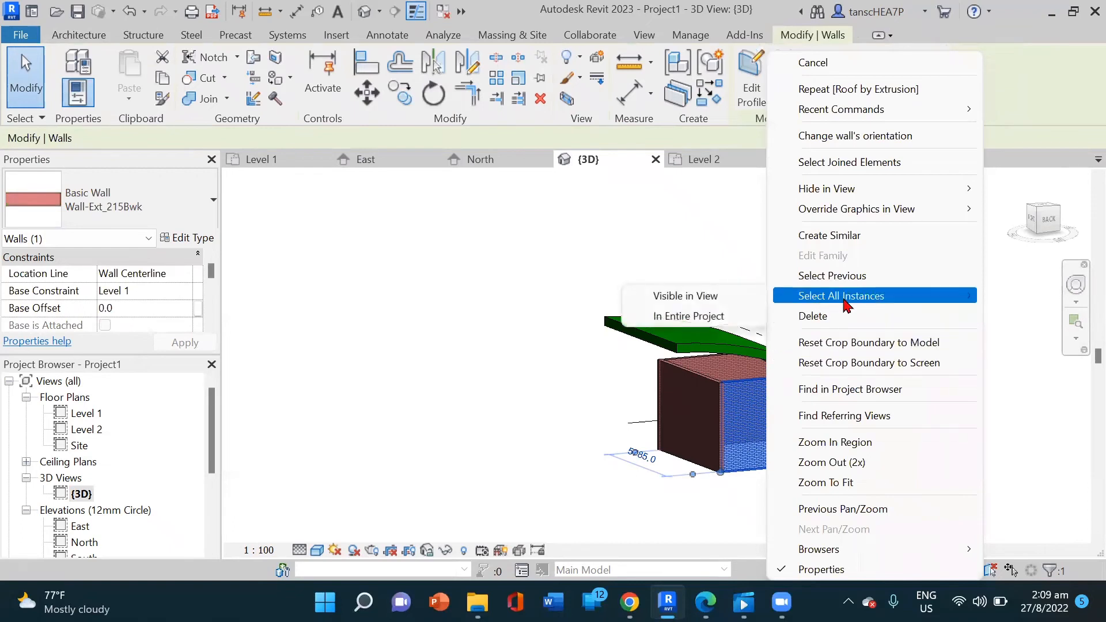
click(679, 323)
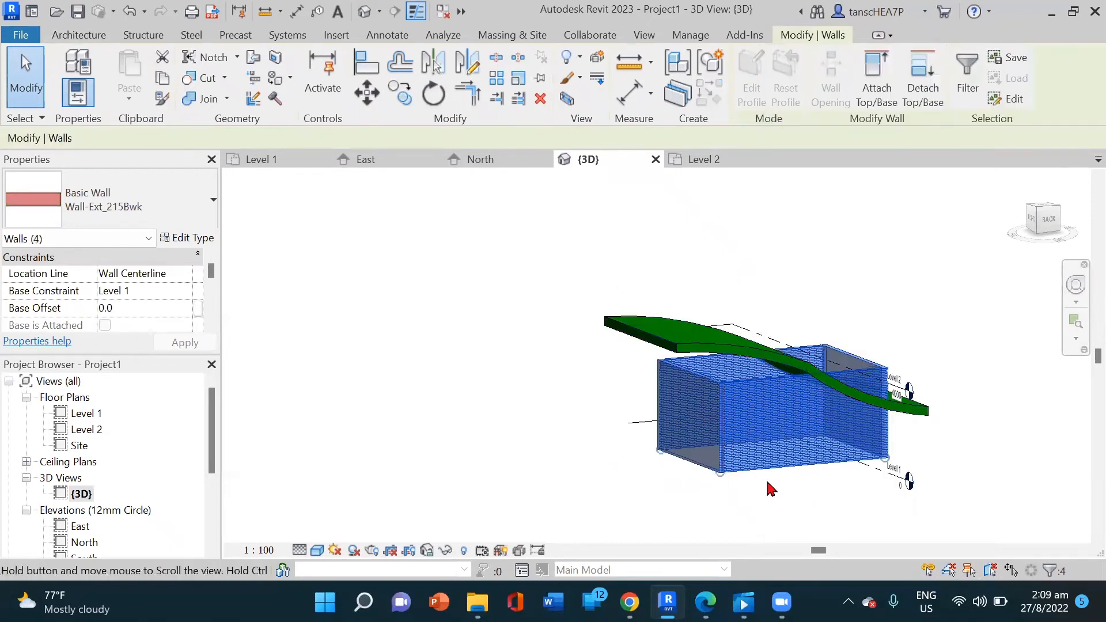
mouse_move(770, 486)
shift+middle_down()
mouse_move(1017, 503)
mouse_move(876, 500)
shift+middle_up()
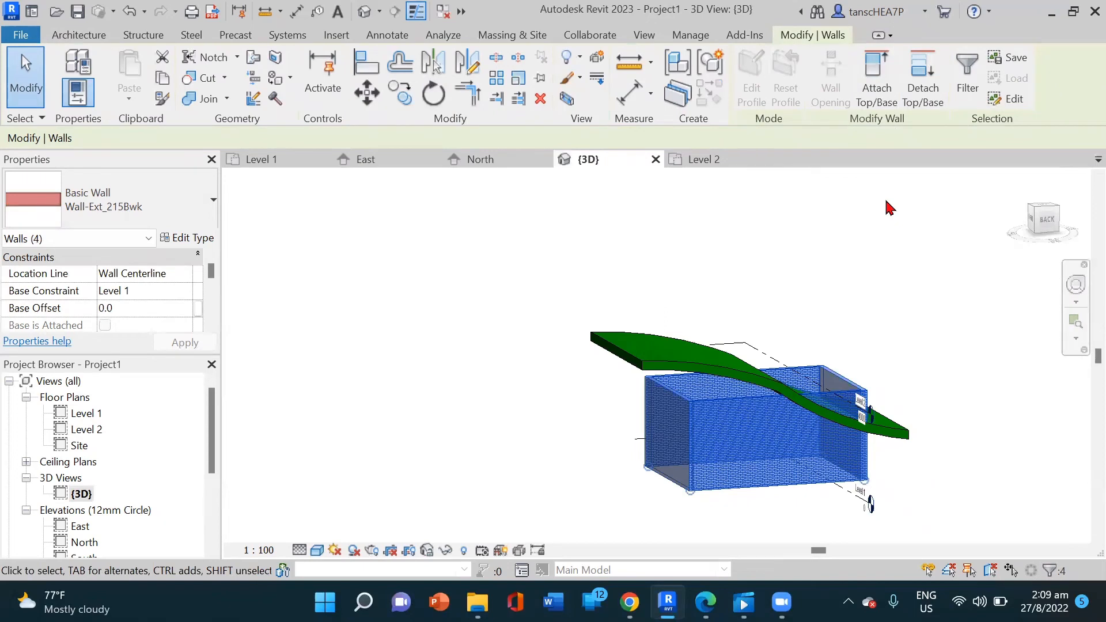
click(876, 75)
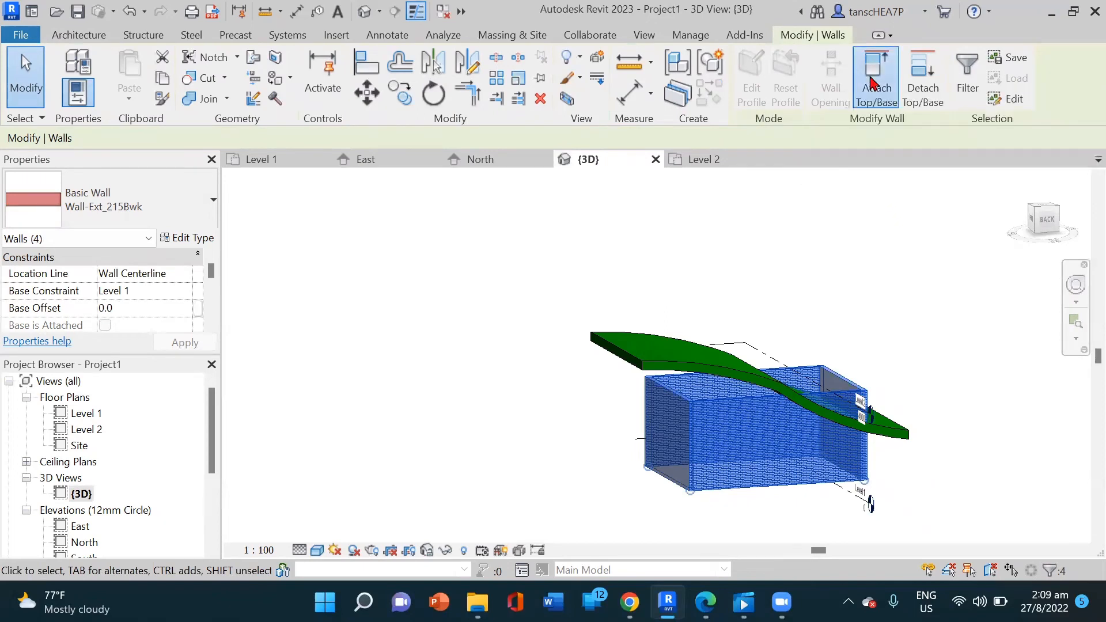
click(670, 366)
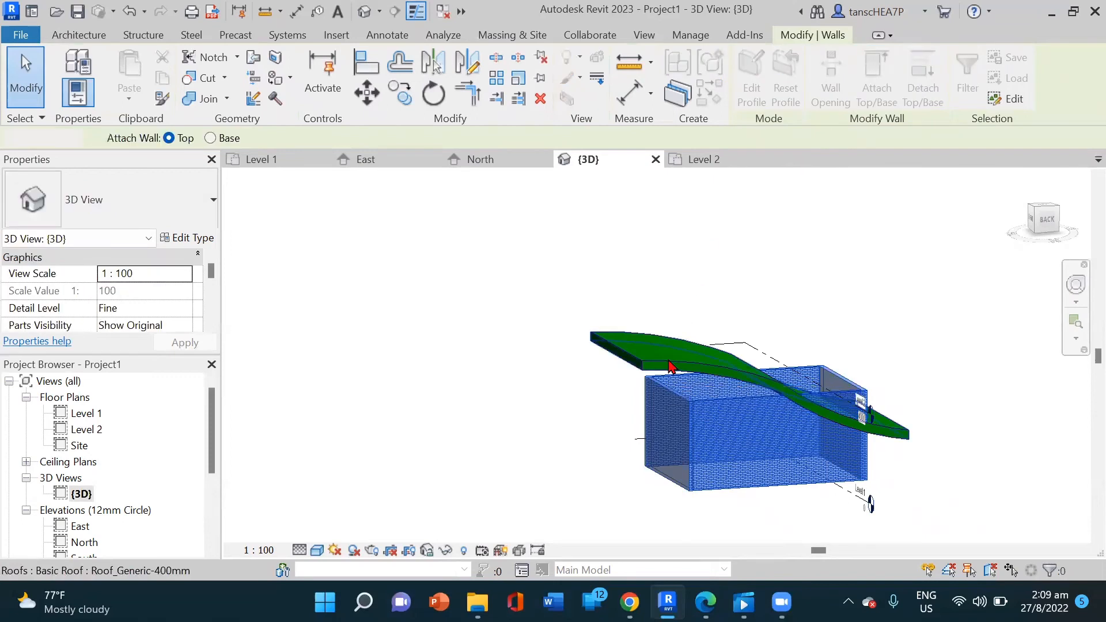
shift+middle_drag(772, 445, 172, 439)
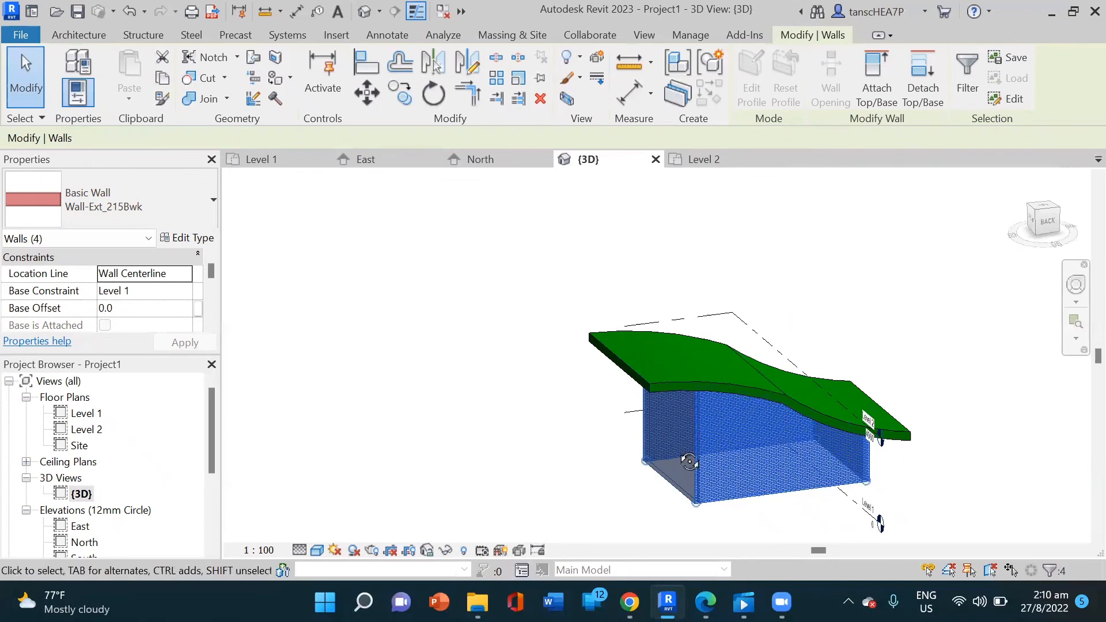
shift+middle_drag(690, 462, 967, 460)
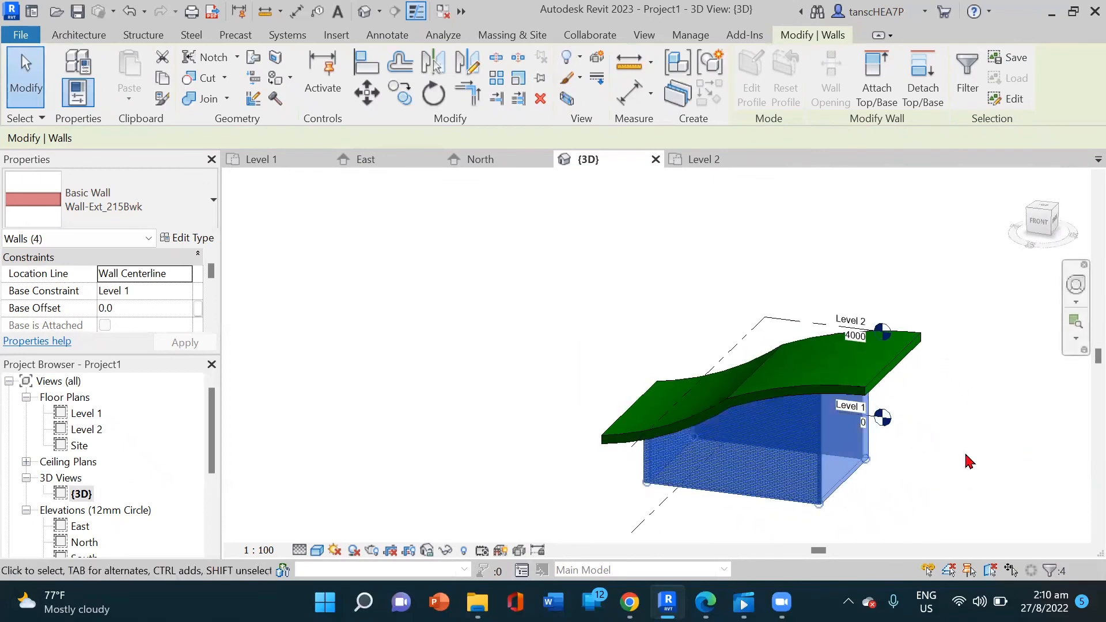